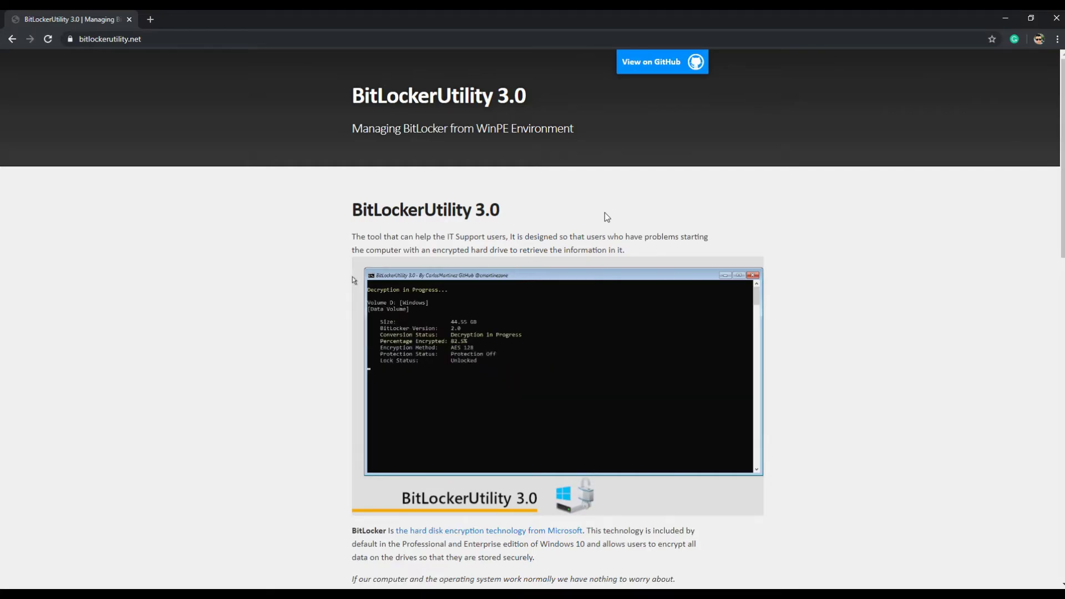
Open the BitLockerUtility project's GitHub repository
{"action": "scroll", "coordinate": [606, 217], "scroll_direction": "down", "scroll_amount": 9}
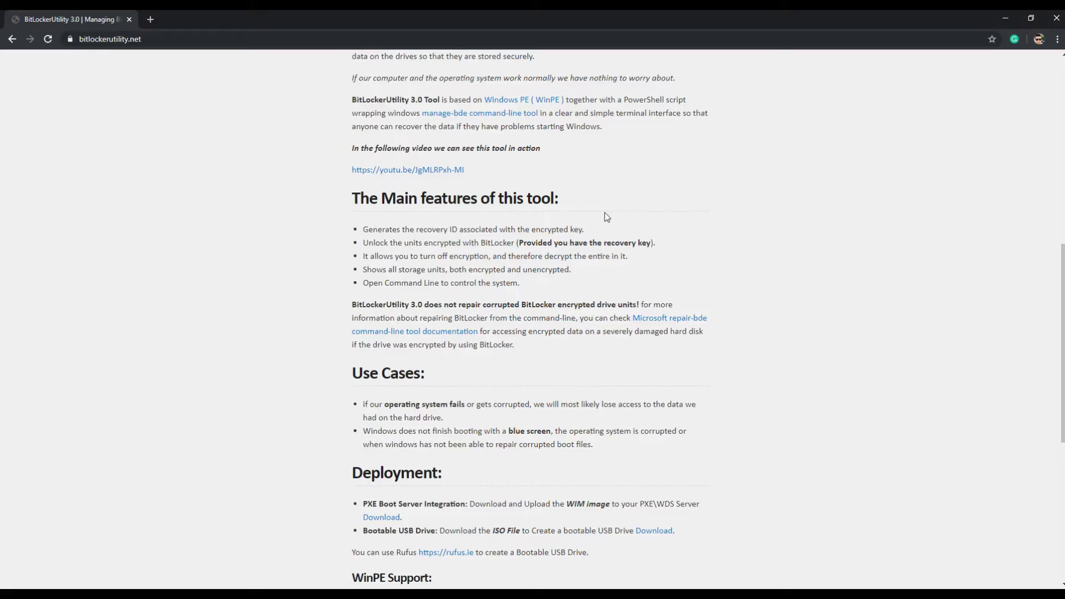
{"action": "scroll", "coordinate": [606, 214], "scroll_direction": "down", "scroll_amount": 3}
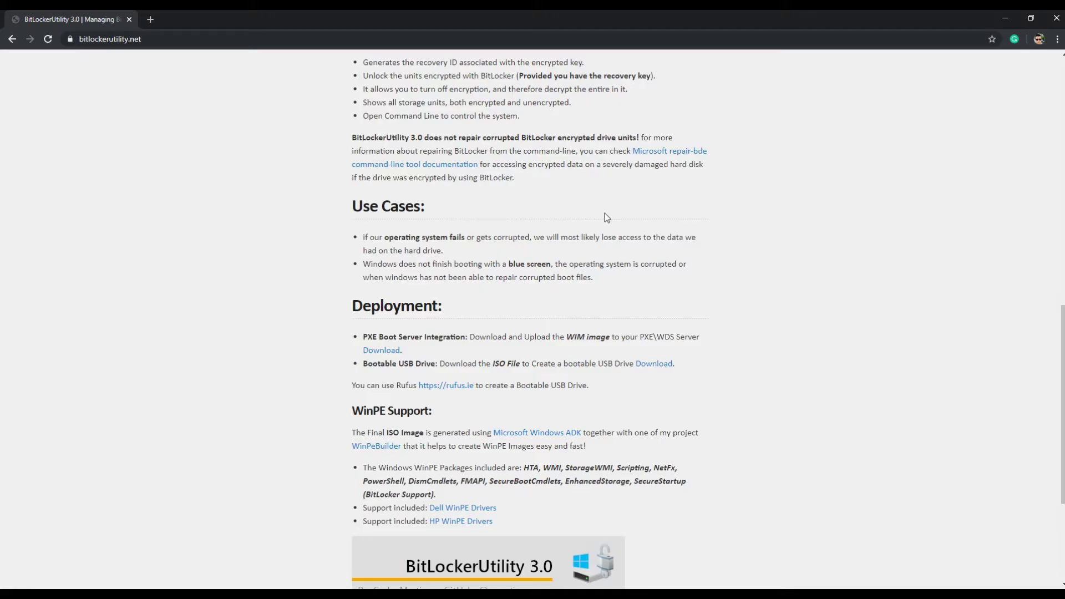
{"action": "scroll", "coordinate": [568, 316], "scroll_direction": "up", "scroll_amount": 3}
{"action": "scroll", "coordinate": [571, 318], "scroll_direction": "up", "scroll_amount": 9}
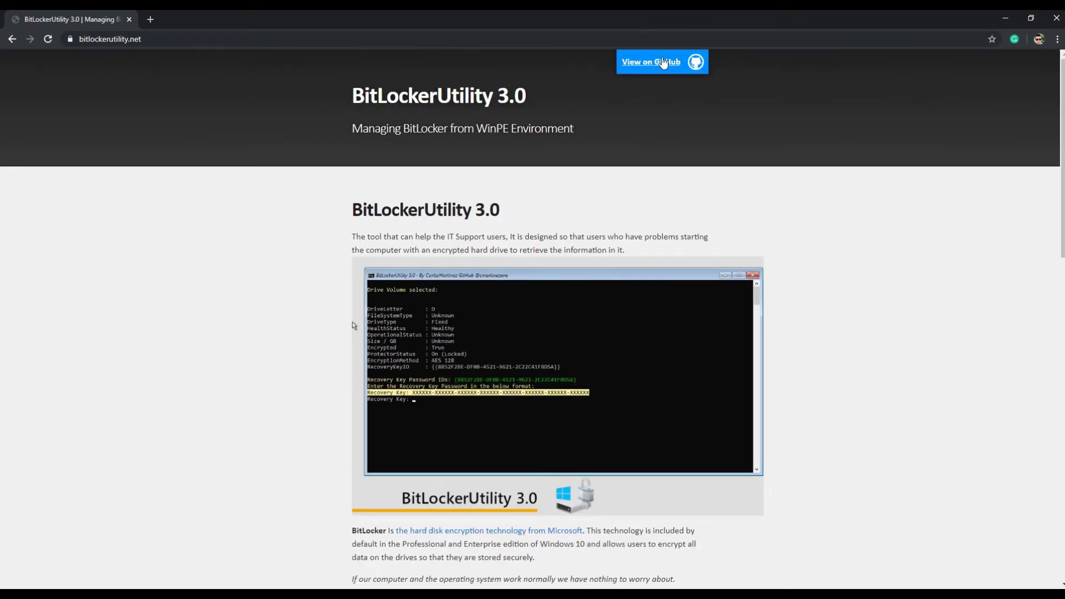
{"action": "left_click", "coordinate": [663, 63]}
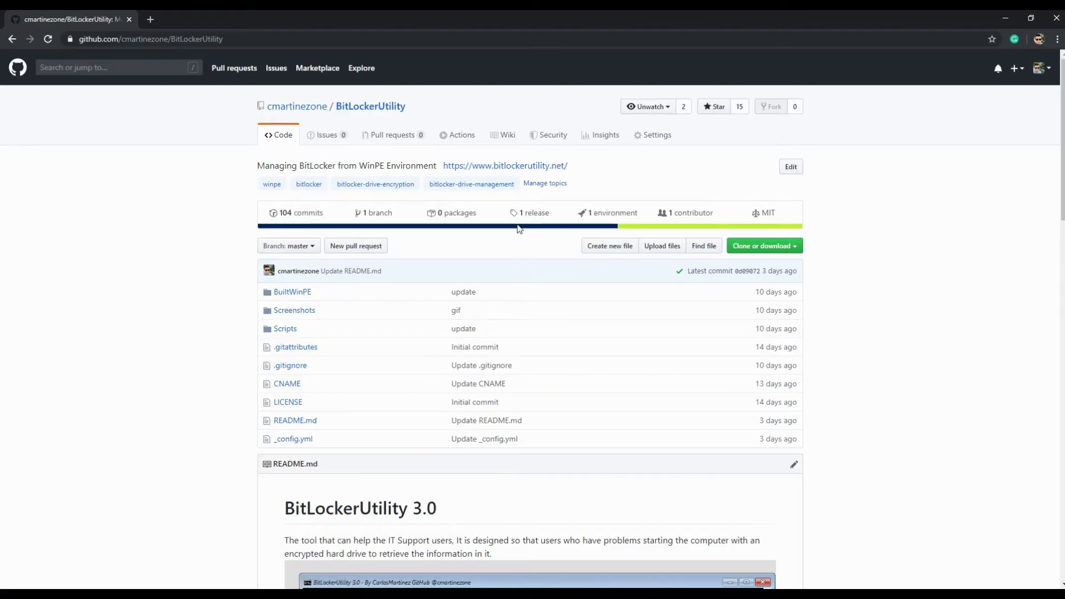
Review the 1 release's ISO and WIM downloads, then go back to the repository's Code page
{"action": "scroll", "coordinate": [500, 198], "scroll_direction": "down", "scroll_amount": 9}
{"action": "scroll", "coordinate": [501, 197], "scroll_direction": "down", "scroll_amount": 1}
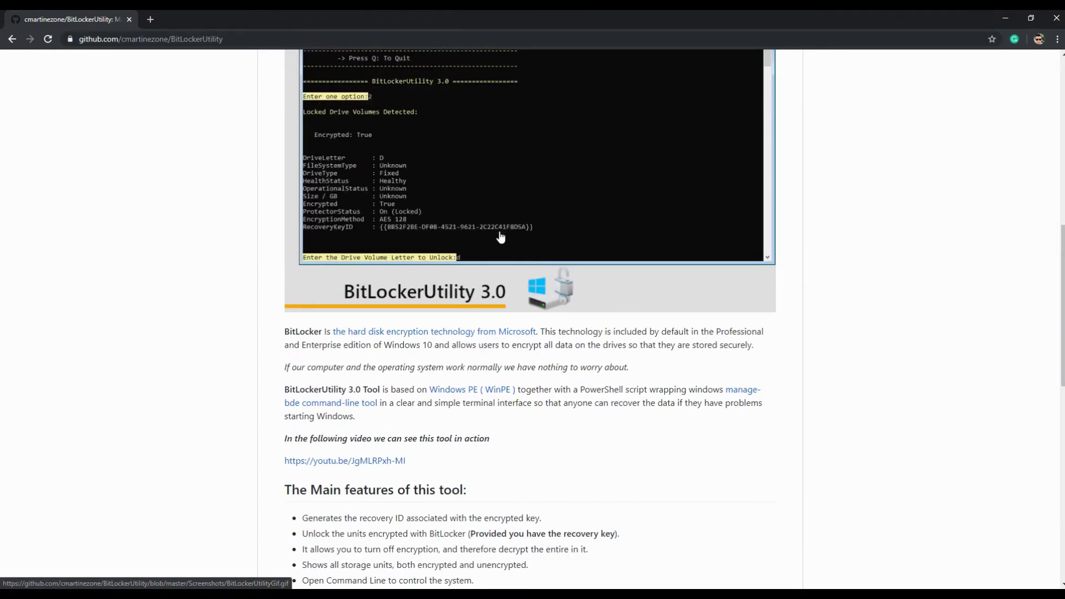
{"action": "scroll", "coordinate": [501, 237], "scroll_direction": "up", "scroll_amount": 7}
{"action": "scroll", "coordinate": [501, 242], "scroll_direction": "up", "scroll_amount": 3}
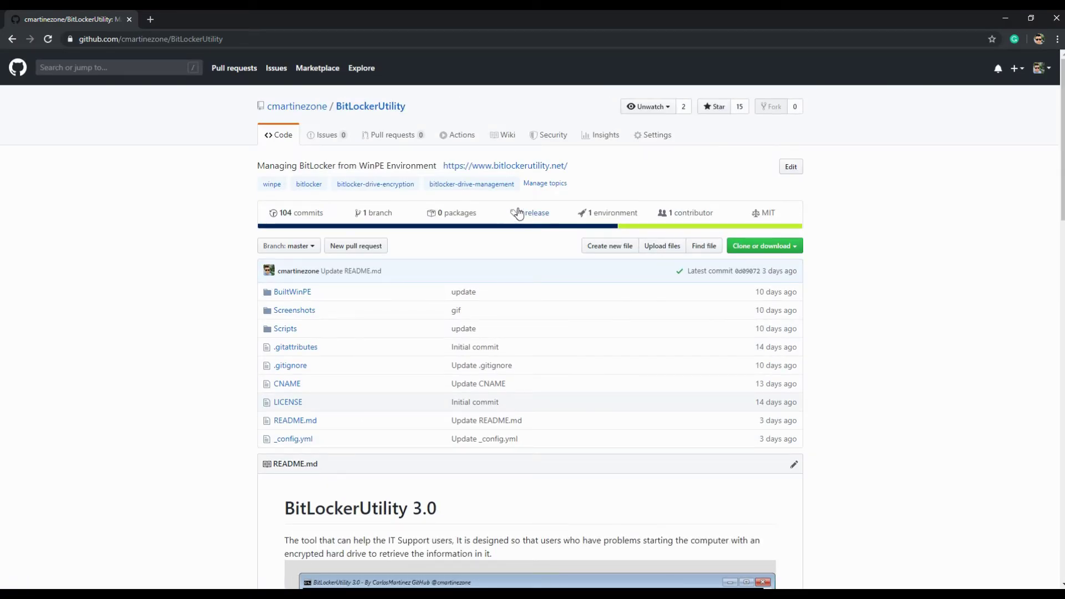
{"action": "left_click", "coordinate": [534, 214]}
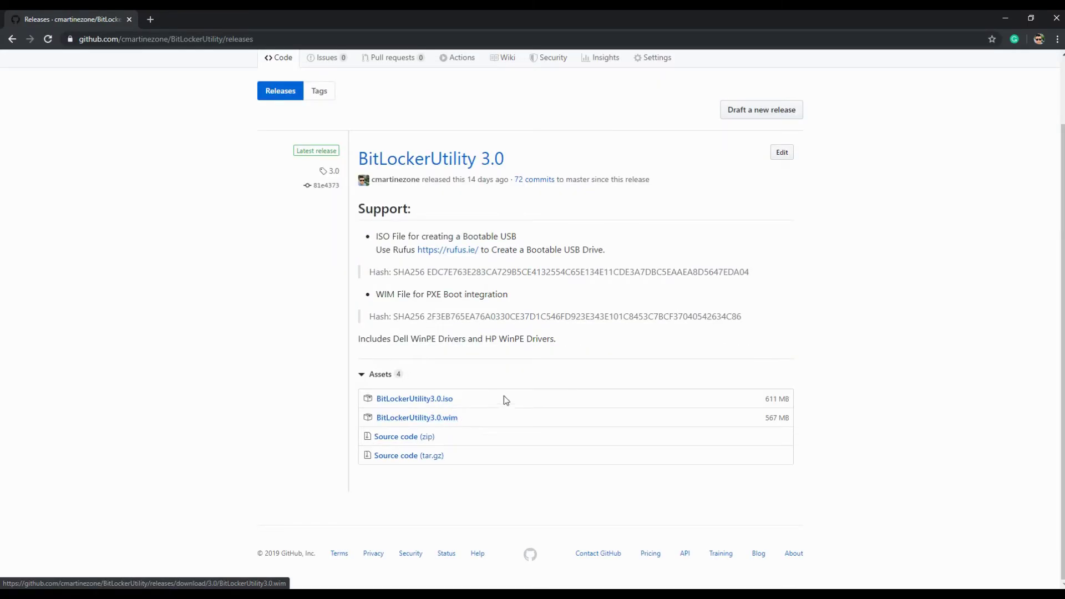
{"action": "scroll", "coordinate": [504, 393], "scroll_direction": "up", "scroll_amount": 2}
{"action": "left_click", "coordinate": [381, 109]}
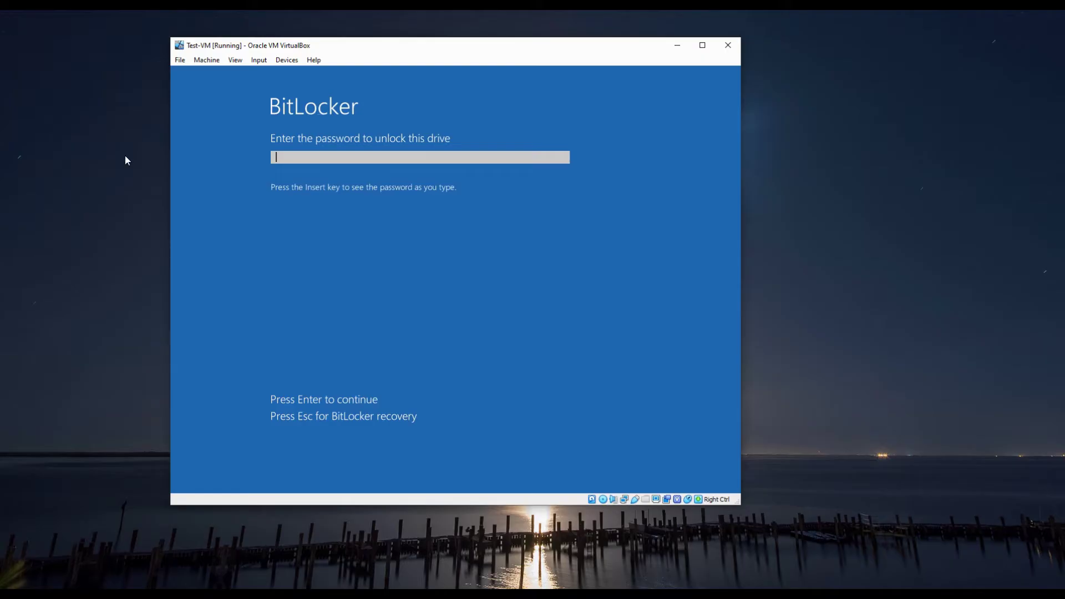
Bring Test-VM to its BitLocker recovery-key screen, then power the machine off
{"action": "left_click", "coordinate": [727, 45]}
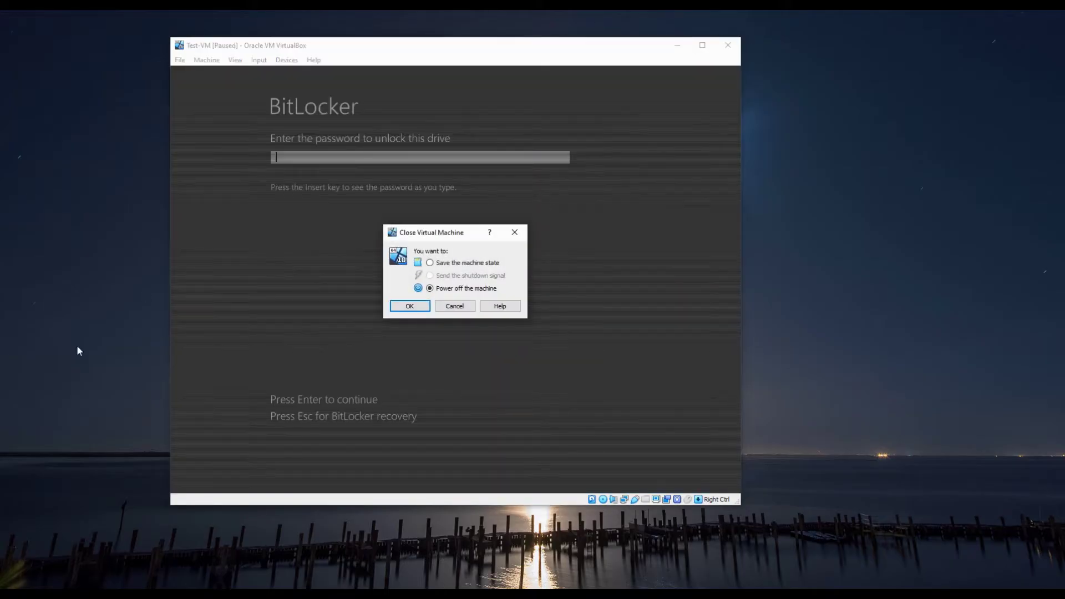
{"action": "left_click", "coordinate": [452, 309]}
{"action": "key", "text": "Escape"}
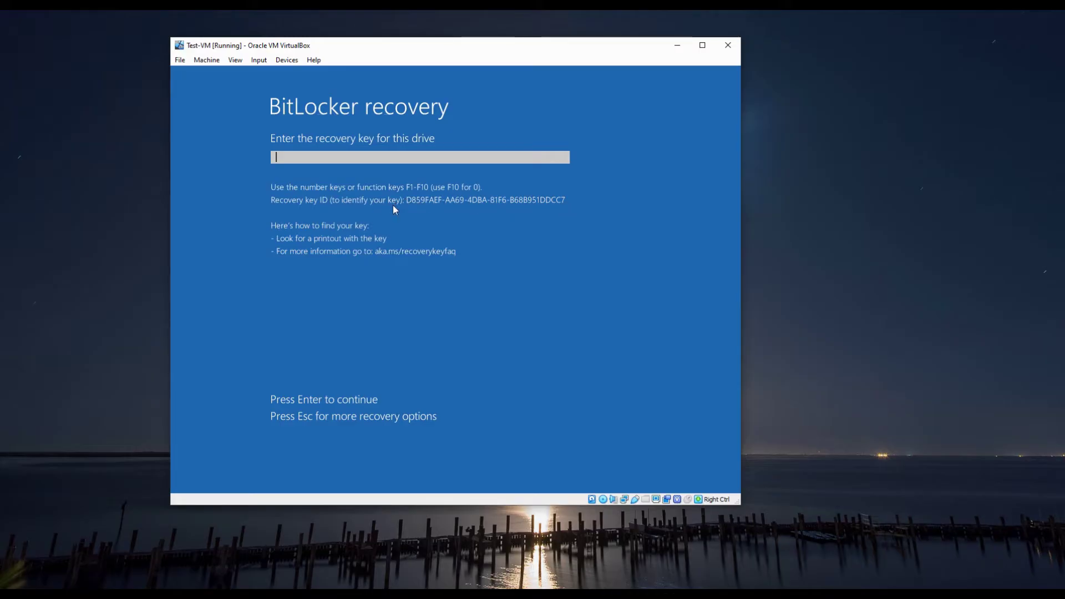
{"action": "left_click", "coordinate": [727, 45]}
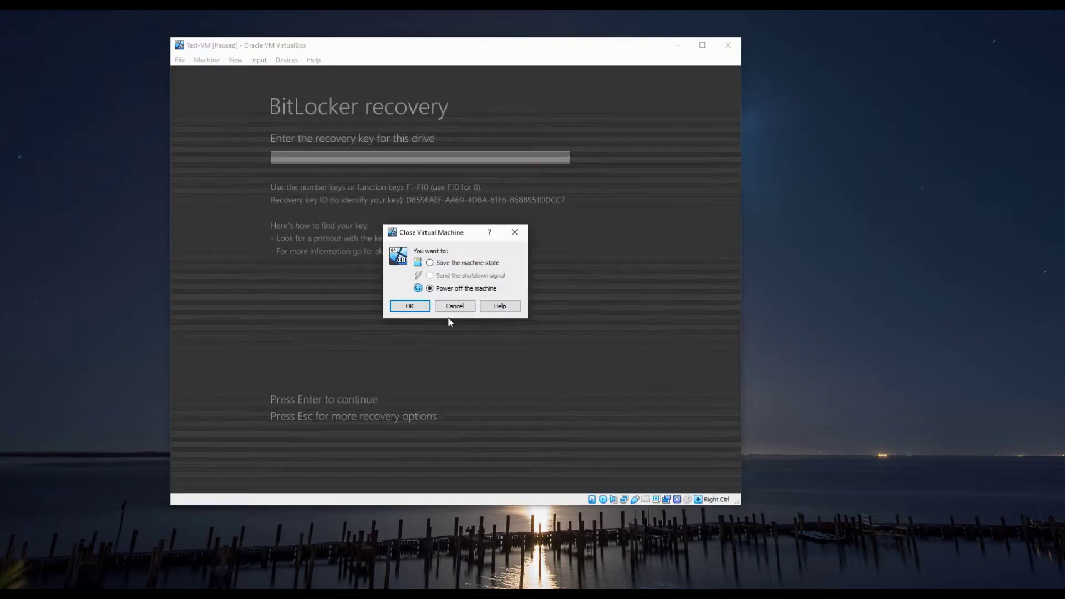
{"action": "left_click", "coordinate": [423, 306]}
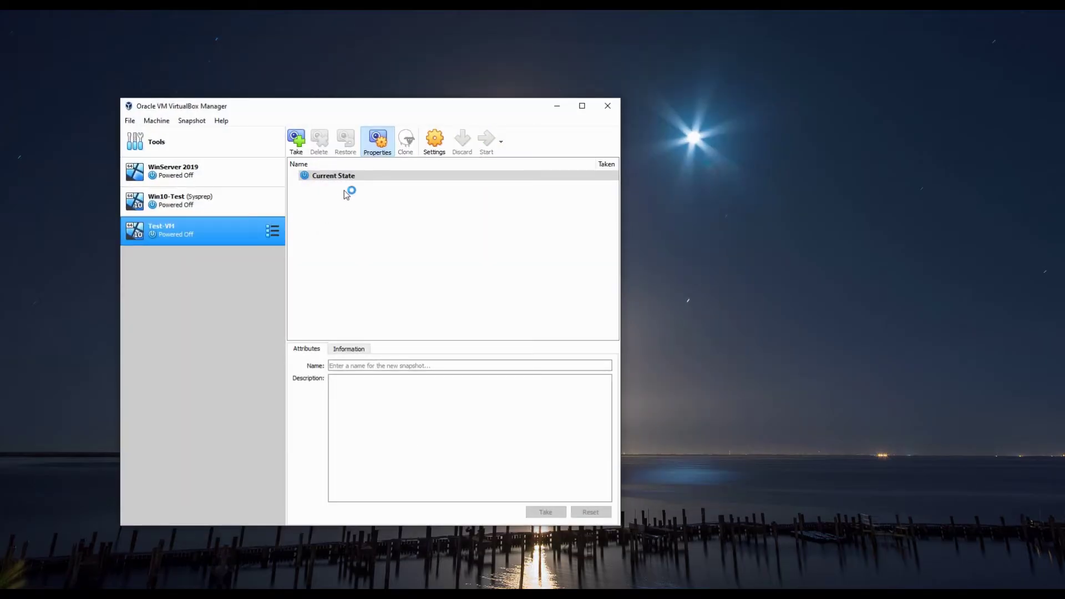
Start Test-VM and boot it from the CD-ROM via the F12 menu into BitLockerUtility 3.0
{"action": "key", "text": "F12"}
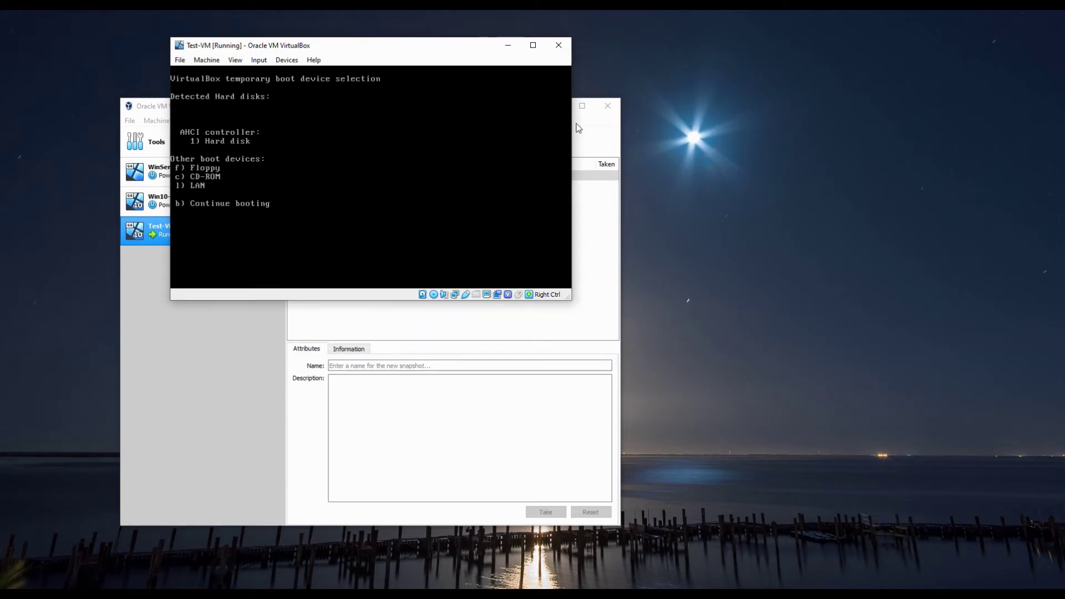
{"action": "left_click", "coordinate": [585, 124]}
{"action": "left_click", "coordinate": [554, 105]}
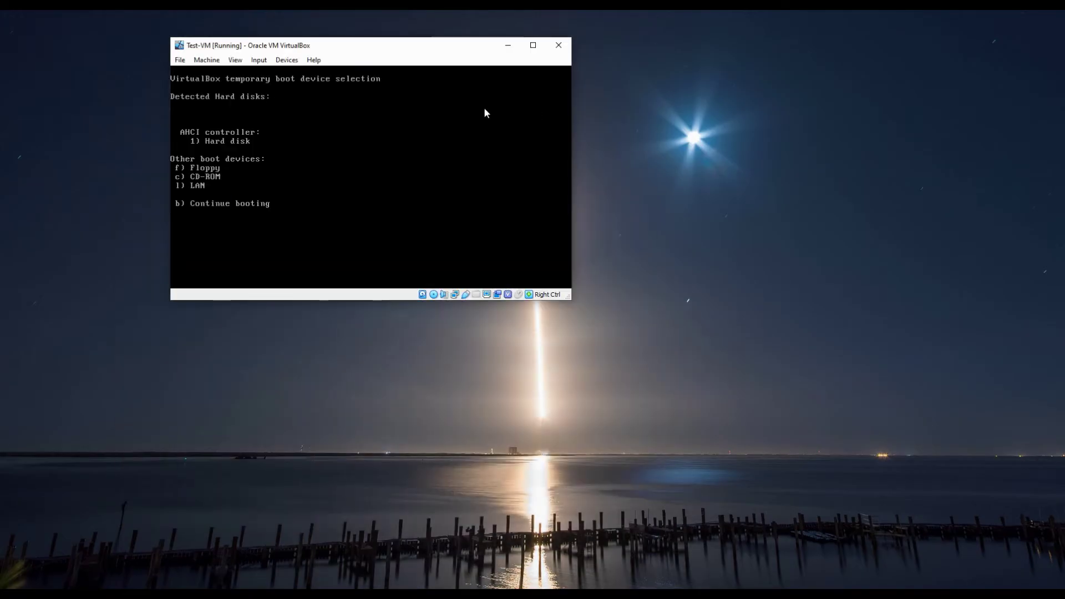
{"action": "key", "text": "c"}
{"action": "key", "text": "Return"}
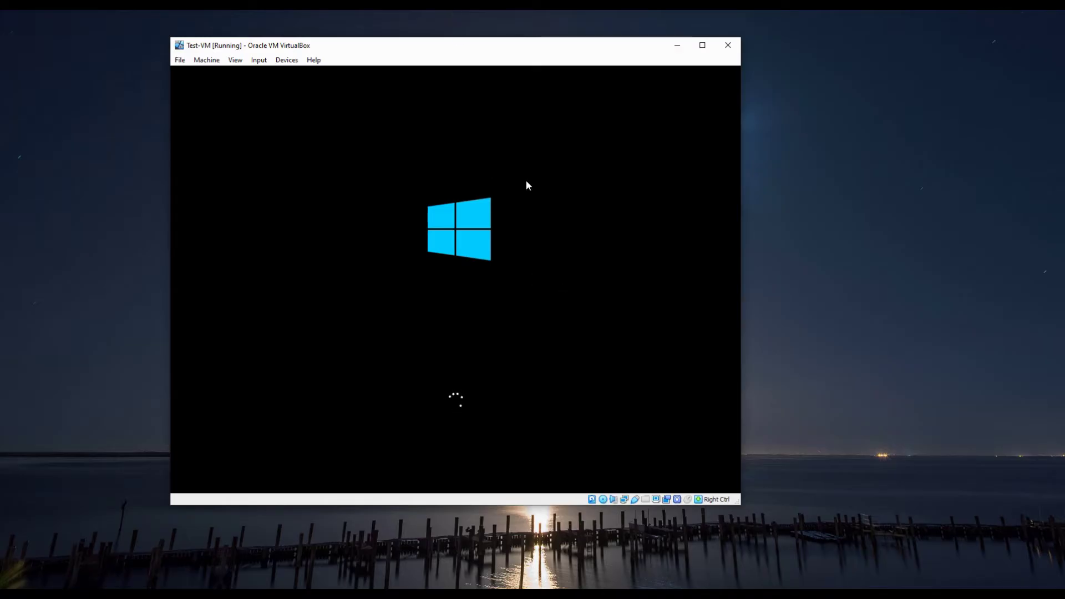
{"action": "left_click_drag", "start_coordinate": [455, 52], "coordinate": [435, 51]}
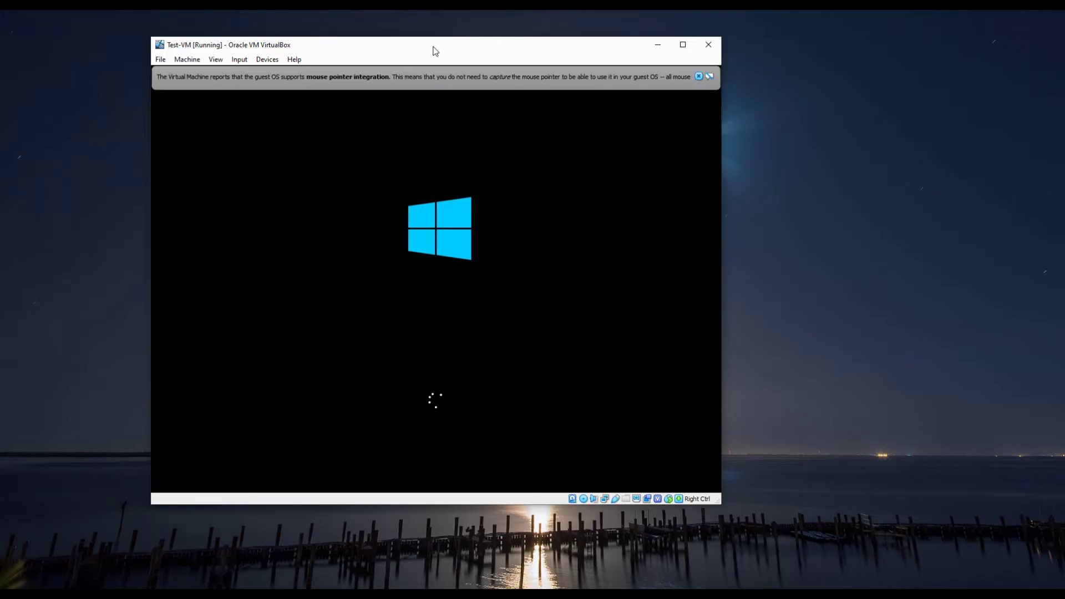
{"action": "left_click", "coordinate": [697, 76]}
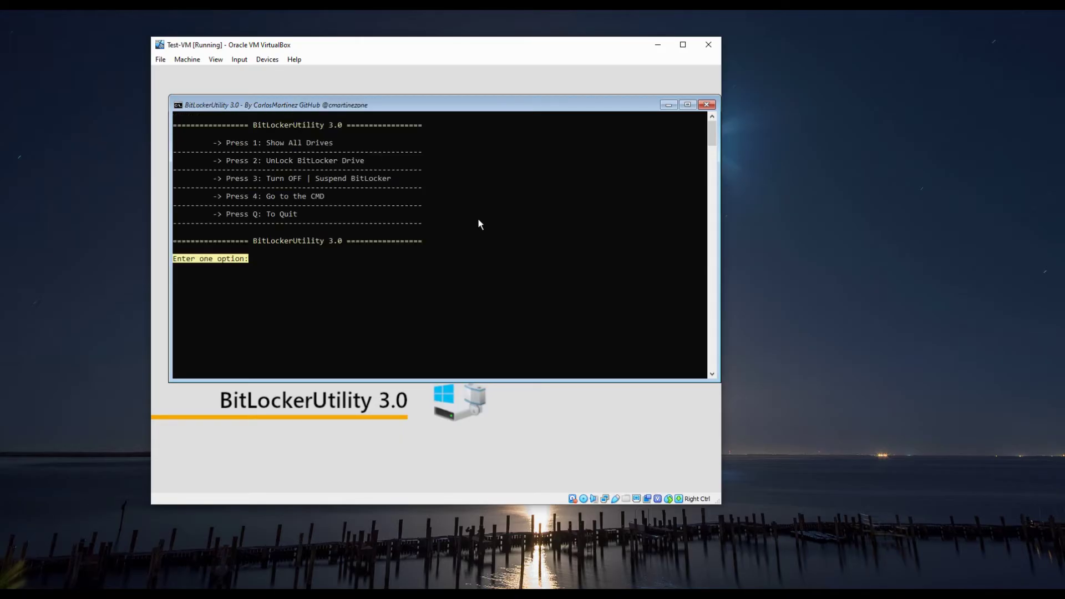
List all drives with option 1, confirm D is locked (AES 128), note its recovery key ID
{"action": "type", "text": "1"}
{"action": "key", "text": "Return"}
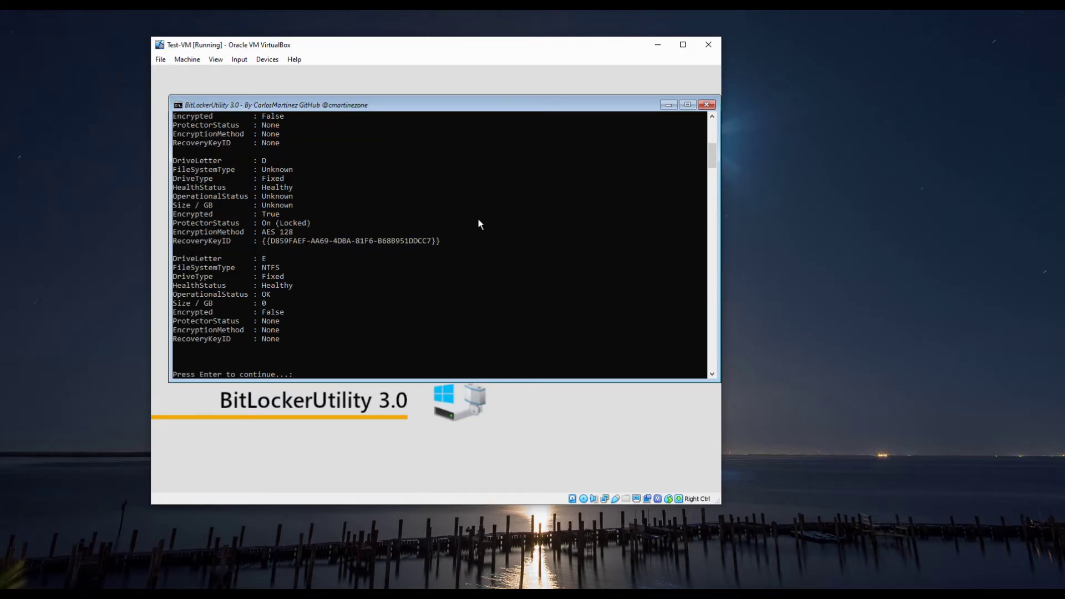
{"action": "scroll", "coordinate": [240, 240], "scroll_direction": "up", "scroll_amount": 3}
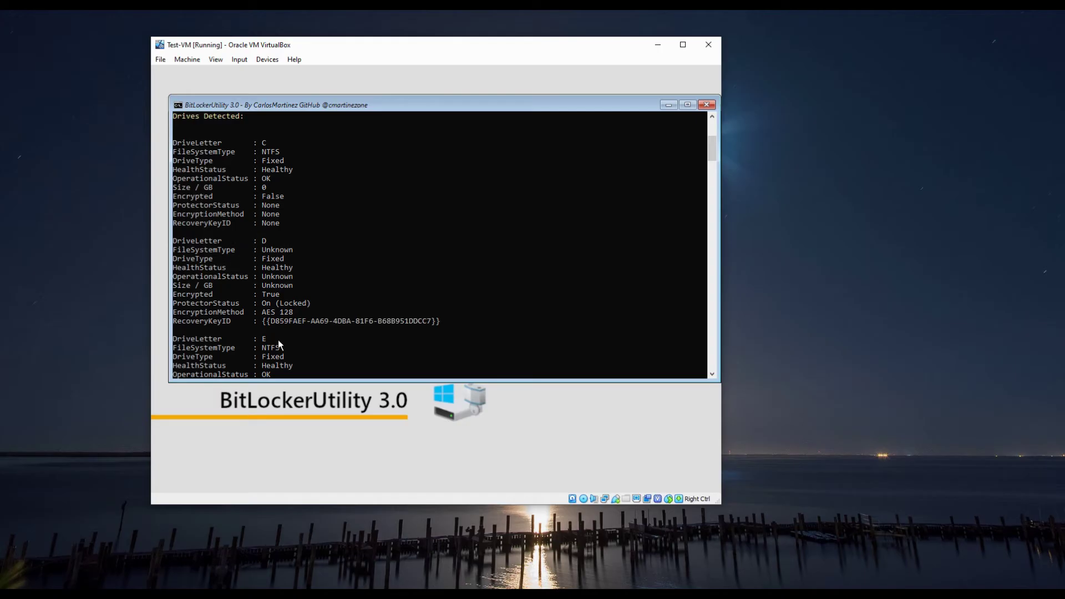
{"action": "left_click_drag", "start_coordinate": [260, 320], "coordinate": [441, 323]}
{"action": "left_click", "coordinate": [397, 329]}
{"action": "scroll", "coordinate": [396, 328], "scroll_direction": "down", "scroll_amount": 6}
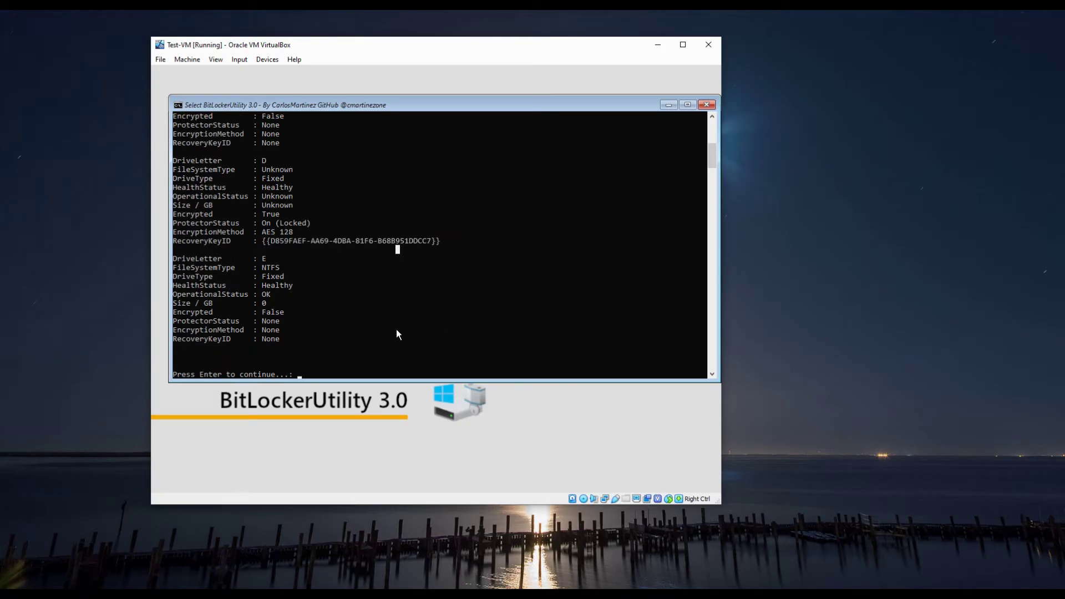
{"action": "key", "text": "Return"}
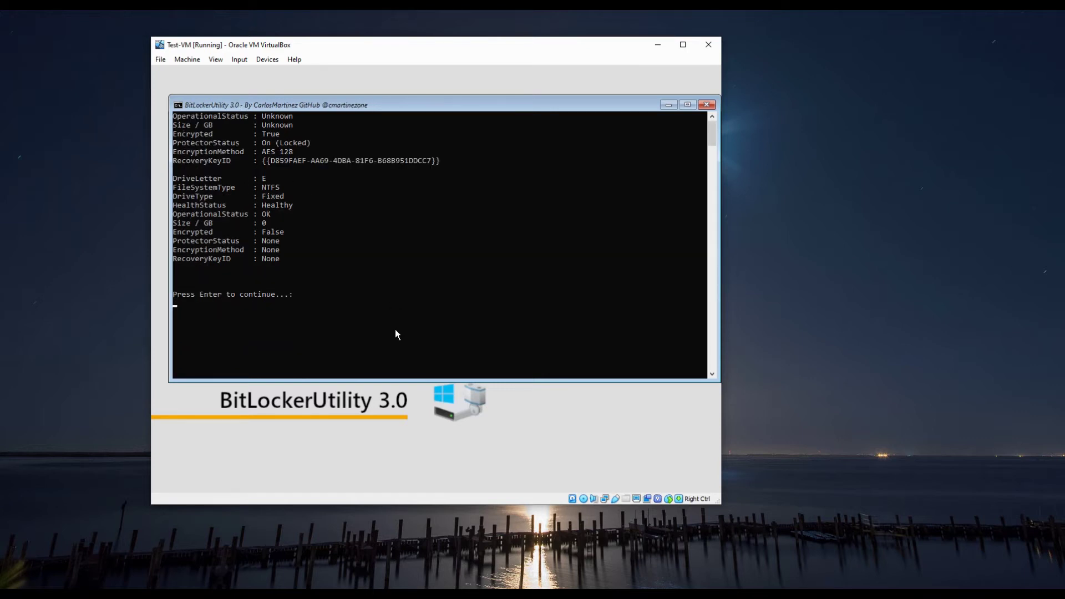
{"action": "key", "text": "Return"}
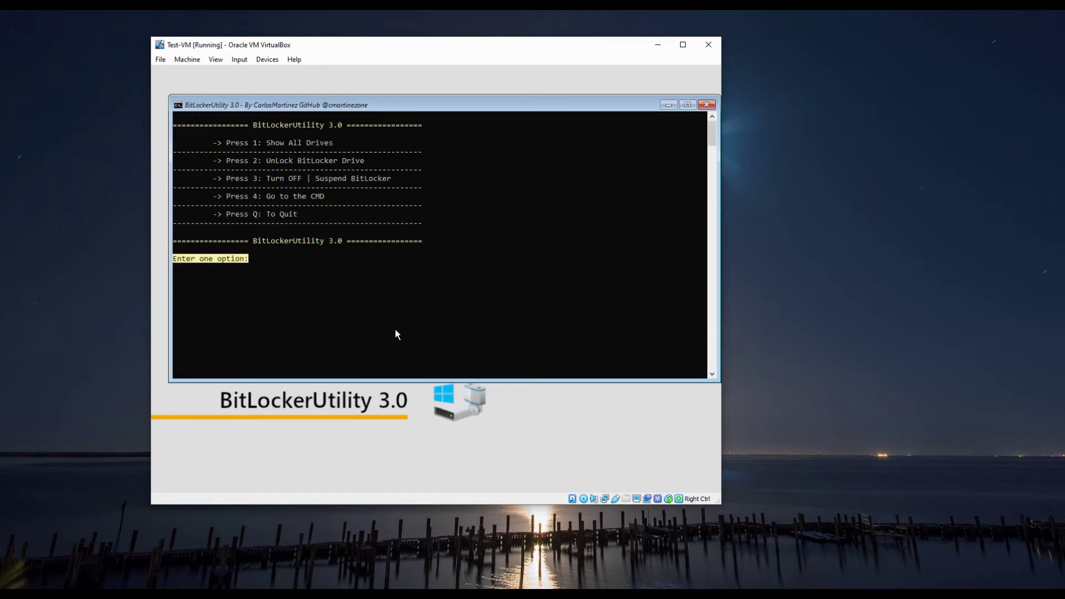
Choose the unlock option and specify drive D as the volume
{"action": "key", "text": "Return"}
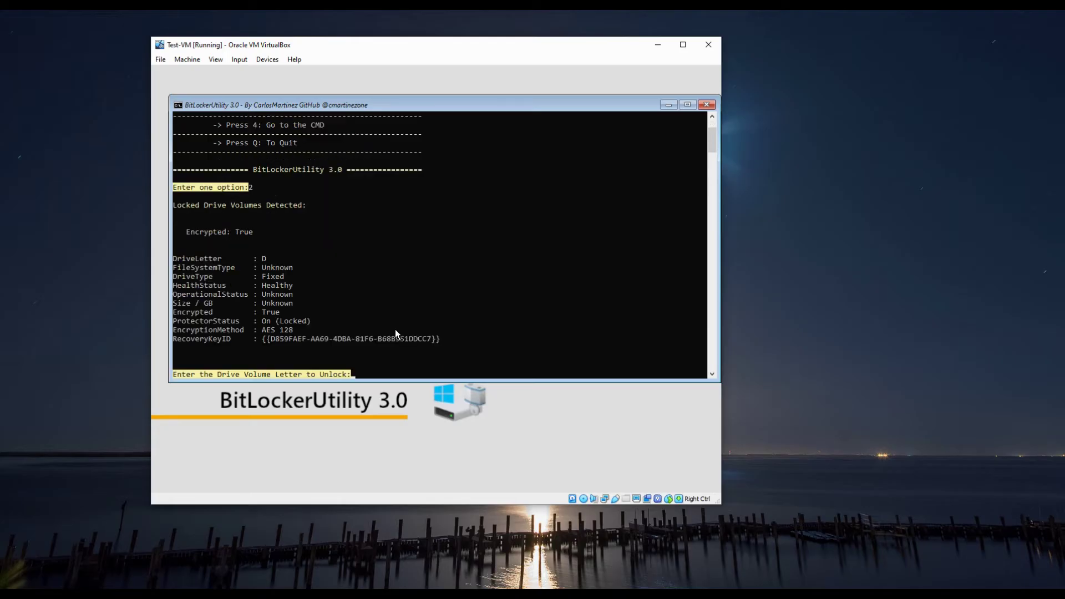
{"action": "type", "text": "d"}
{"action": "key", "text": "Return"}
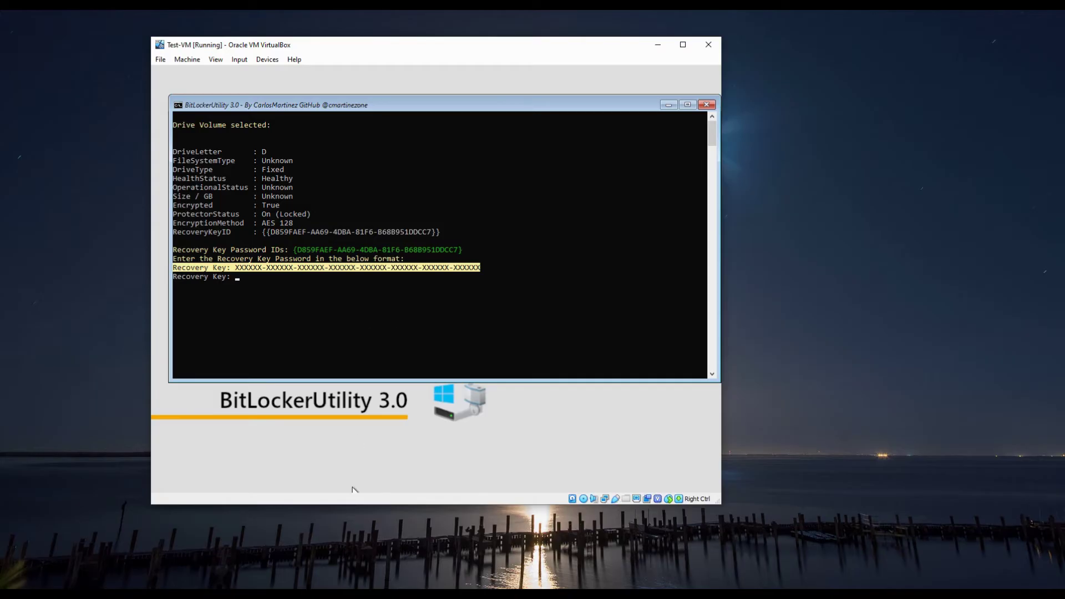
Match D's key ID against key.pdf and enter the recovery key to unlock the drive
{"action": "left_click", "coordinate": [431, 585]}
{"action": "left_click_drag", "start_coordinate": [388, 47], "coordinate": [288, 49]}
{"action": "left_click", "coordinate": [200, 314]}
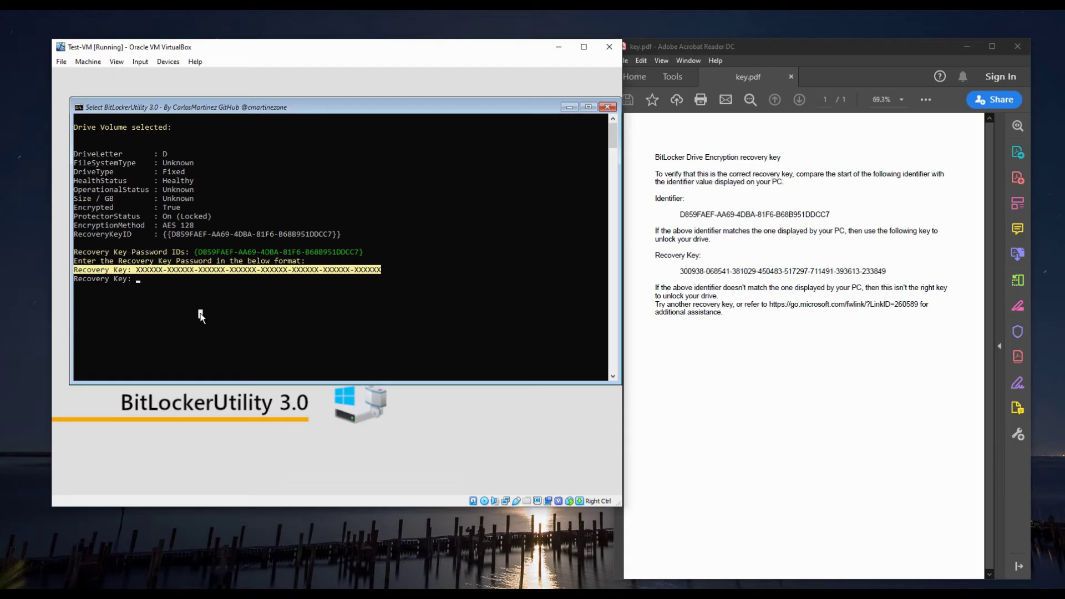
{"action": "left_click_drag", "start_coordinate": [194, 252], "coordinate": [367, 255]}
{"action": "left_click", "coordinate": [366, 254]}
{"action": "left_click_drag", "start_coordinate": [681, 214], "coordinate": [835, 217]}
{"action": "left_click", "coordinate": [148, 288]}
{"action": "right_click", "coordinate": [147, 296]}
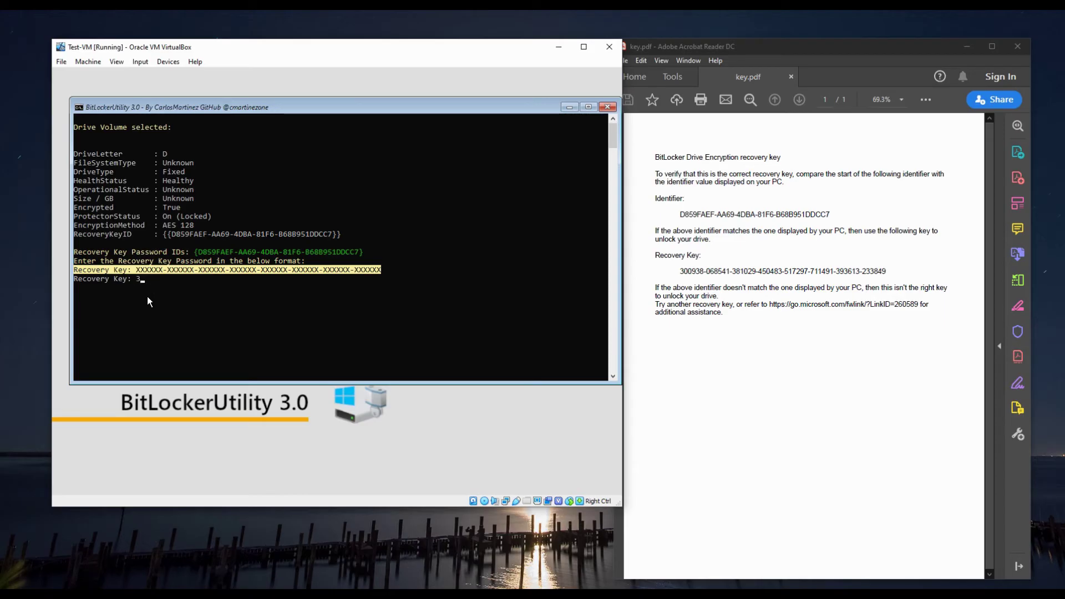
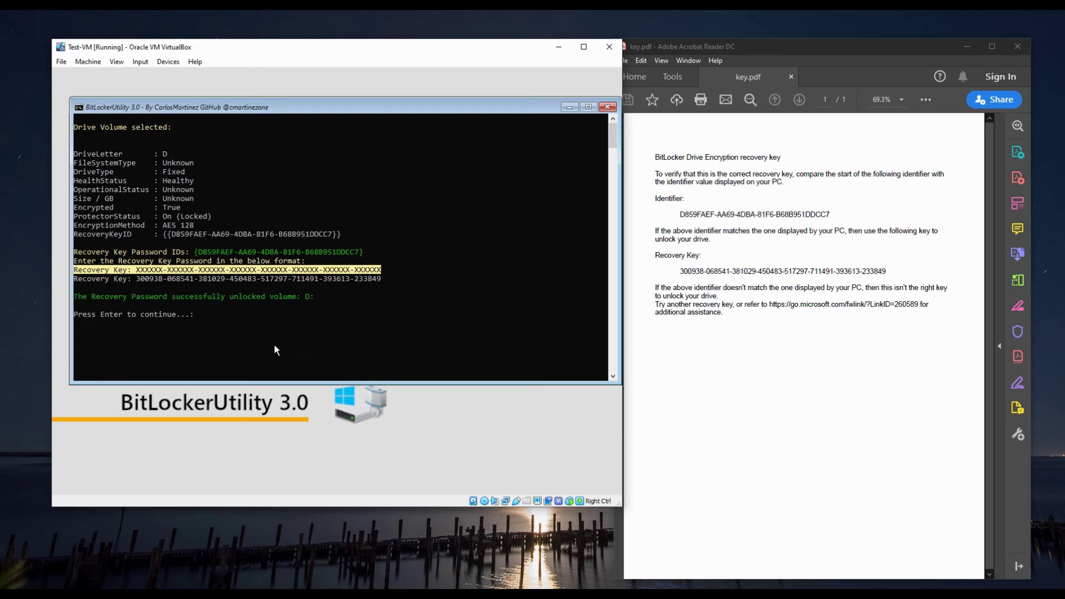
{"action": "key", "text": "Return"}
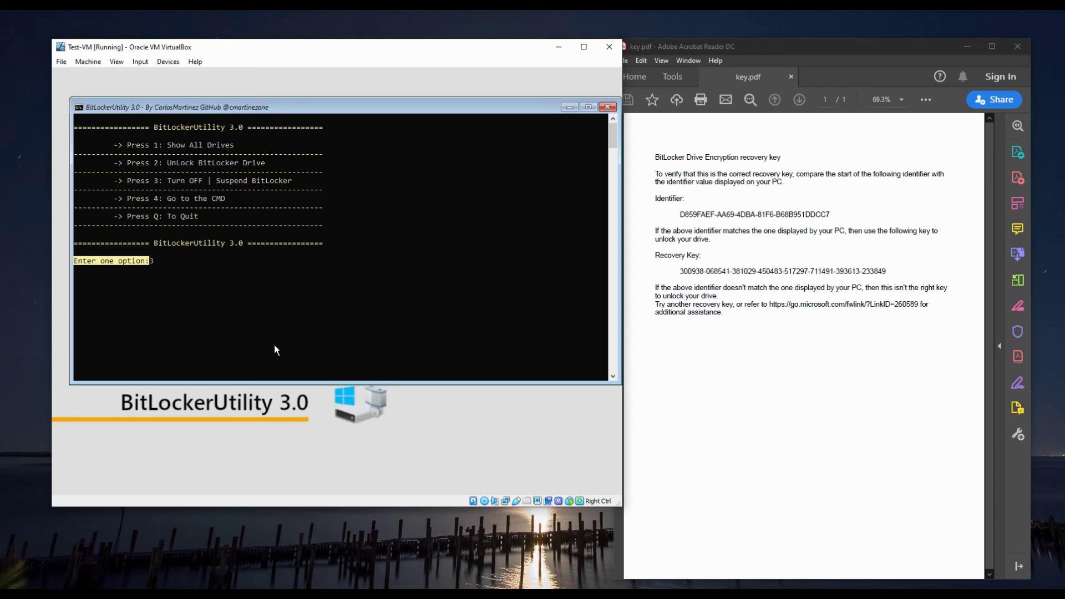
Choose option 3 (Turn OFF or Suspend BitLocker) and select unlocked drive D
{"action": "key", "text": "Return"}
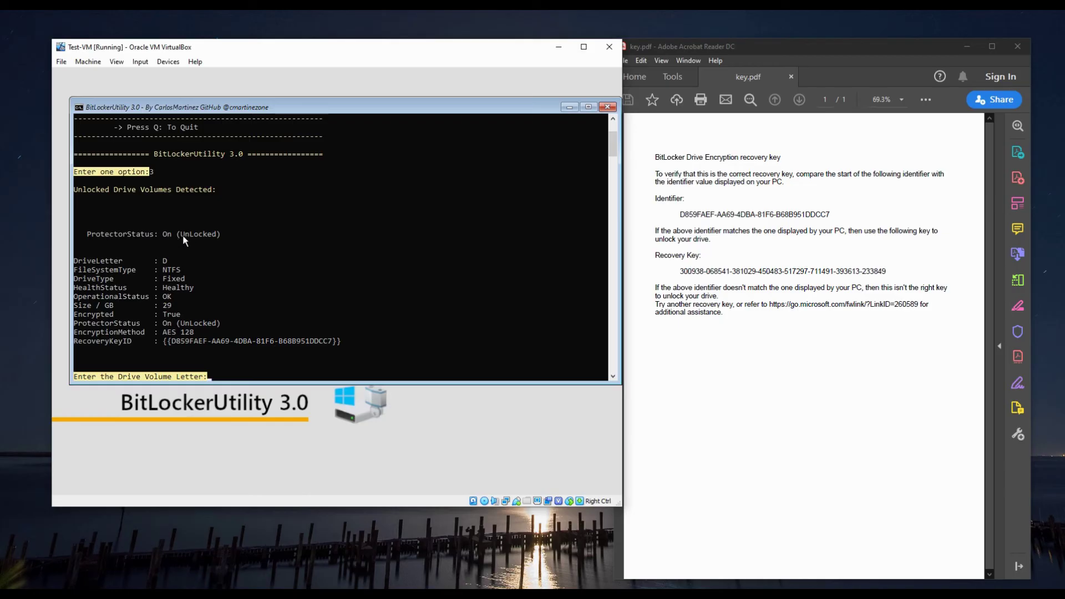
{"action": "left_click_drag", "start_coordinate": [182, 234], "coordinate": [214, 236]}
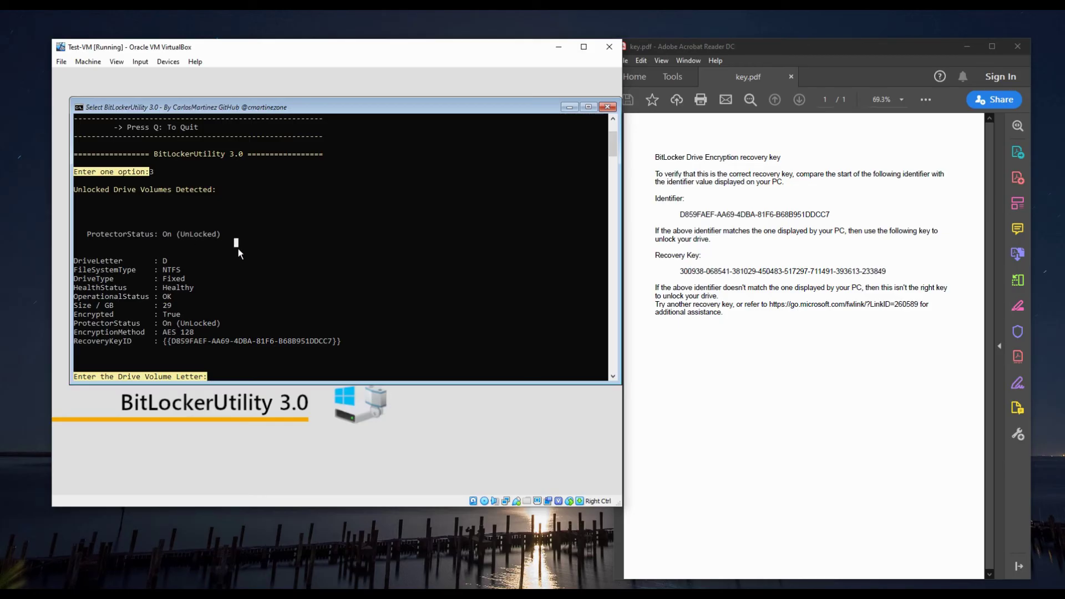
{"action": "left_click", "coordinate": [245, 359]}
{"action": "key", "text": "Escape"}
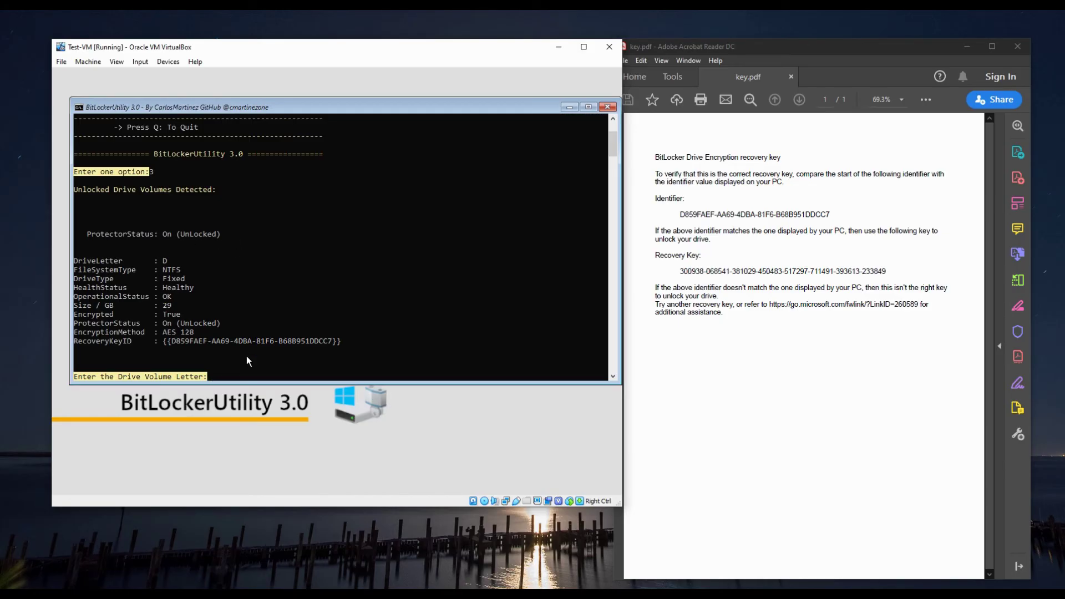
{"action": "type", "text": "D"}
{"action": "key", "text": "Return"}
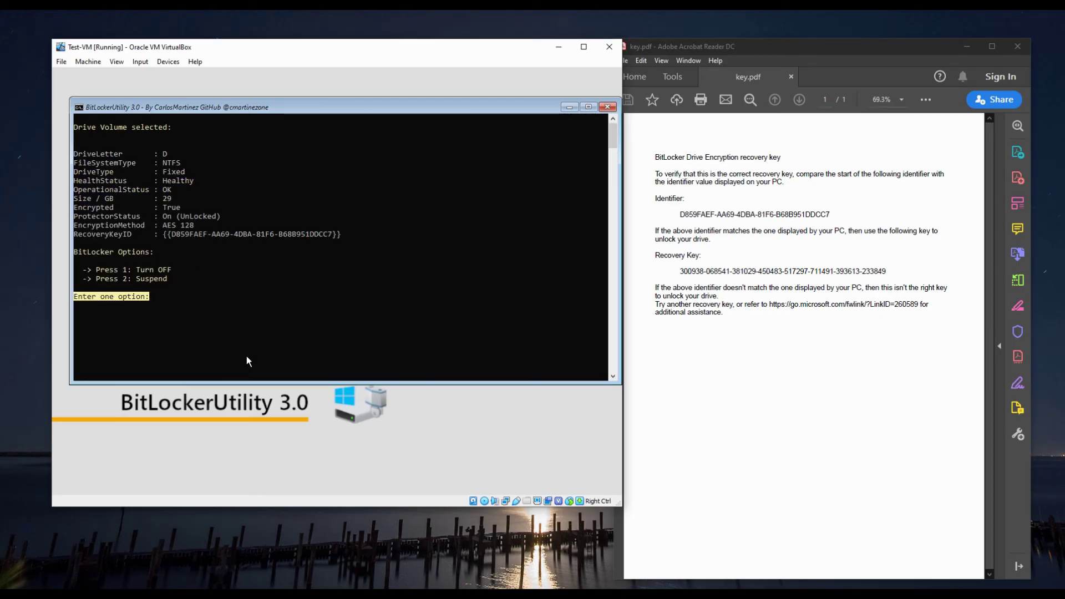
Pick option 1, Turn OFF, to start decrypting drive D
{"action": "type", "text": "1"}
{"action": "key", "text": "Return"}
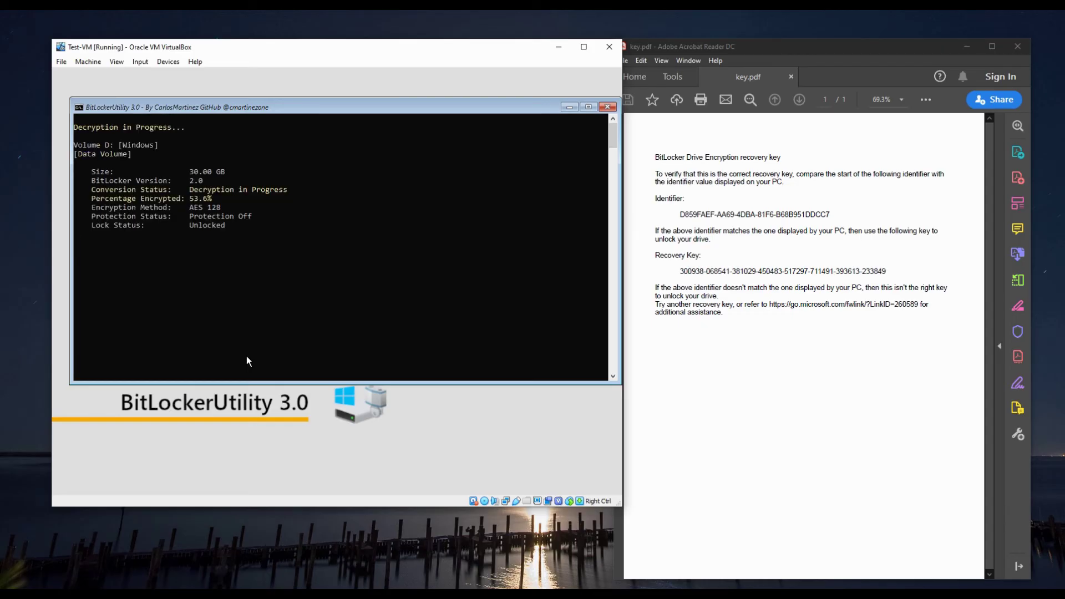